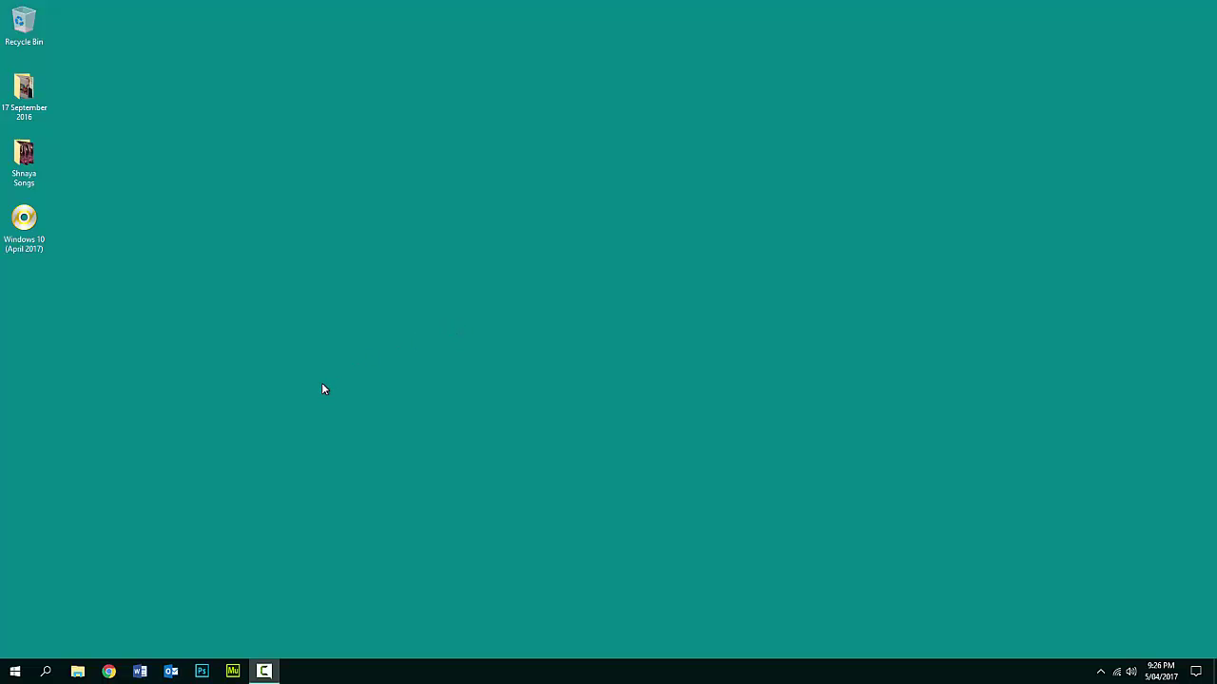
# - Open the Windows search panel from the taskbar
pyautogui.click(44, 672)
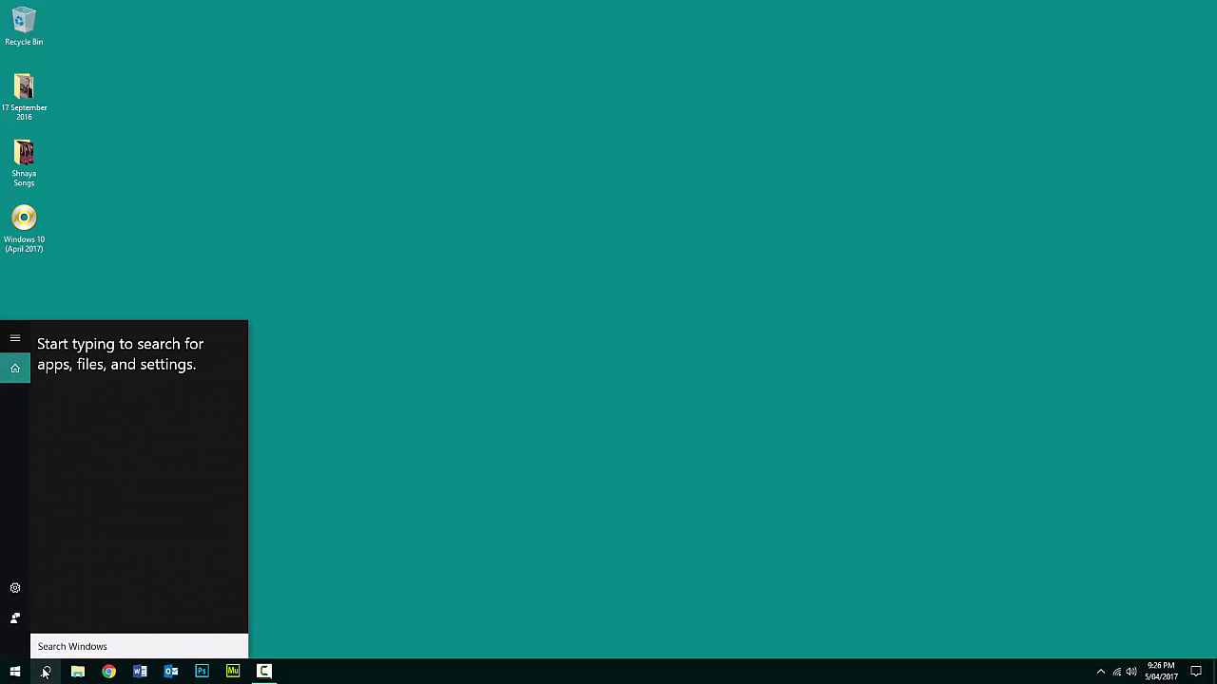
# - Search for 'disk' and run Disk Cleanup as administrator
pyautogui.write('disk cleaner')
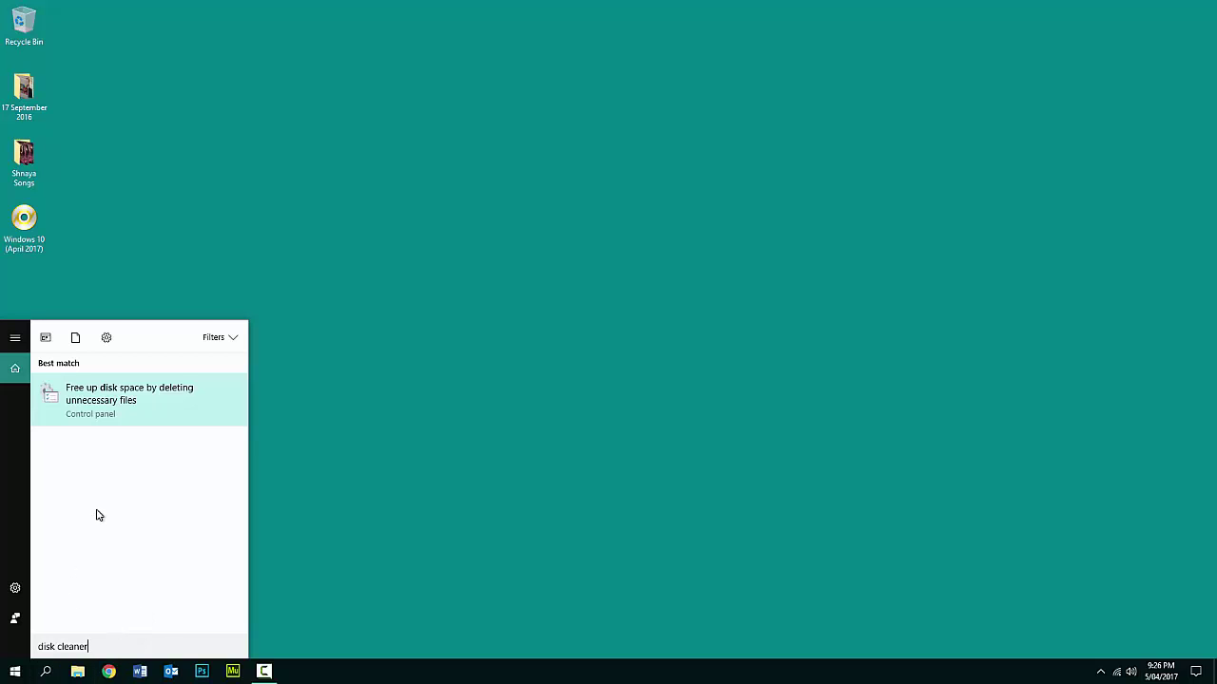
pyautogui.press('BackSpace')
pyautogui.press('BackSpace')
pyautogui.press('BackSpace')
pyautogui.press('BackSpace')
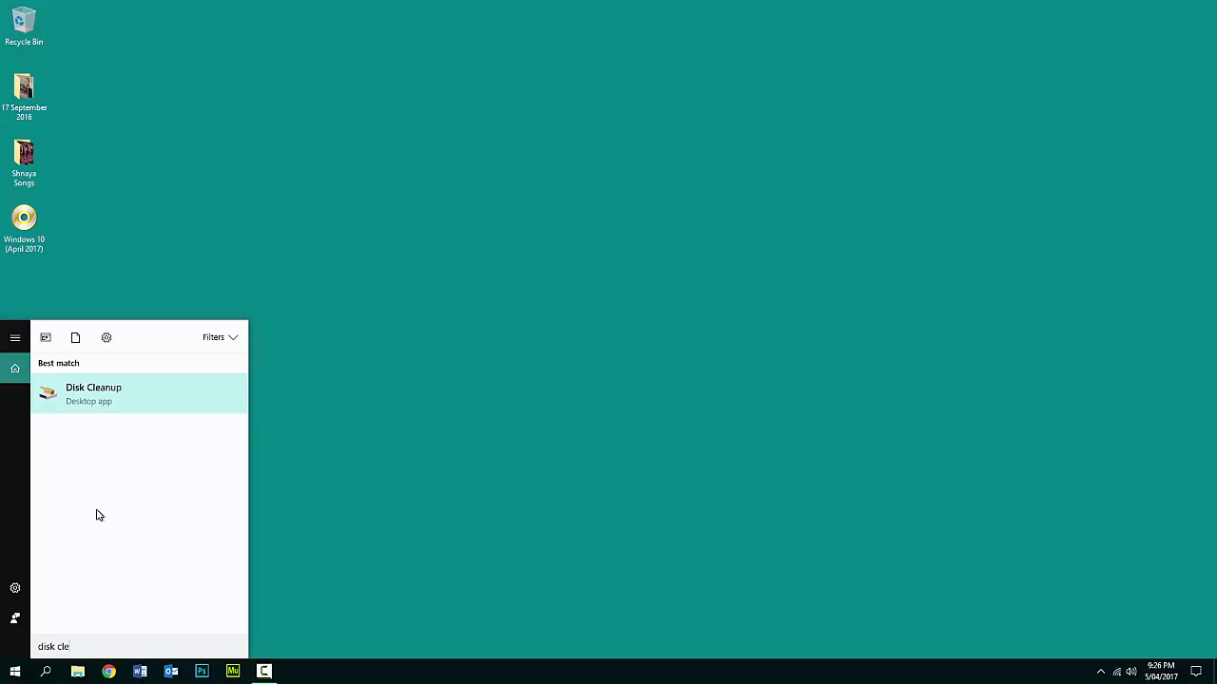
pyautogui.press('BackSpace')
pyautogui.press('BackSpace')
pyautogui.press('BackSpace')
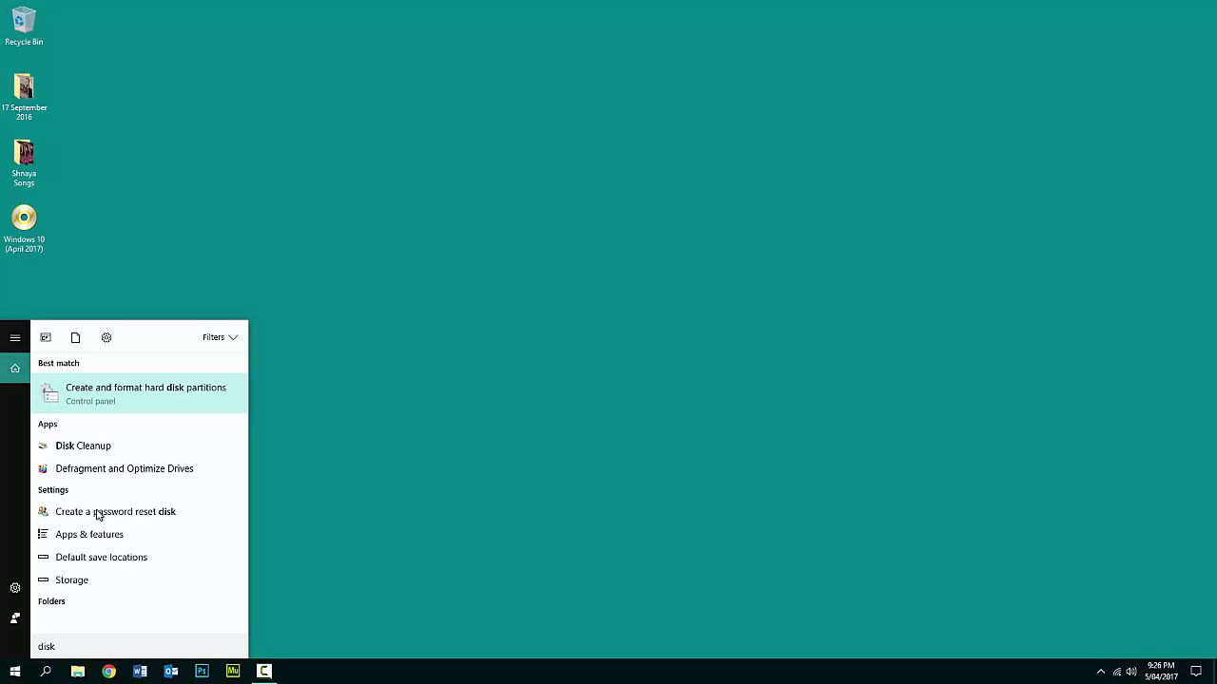
pyautogui.rightClick(85, 447)
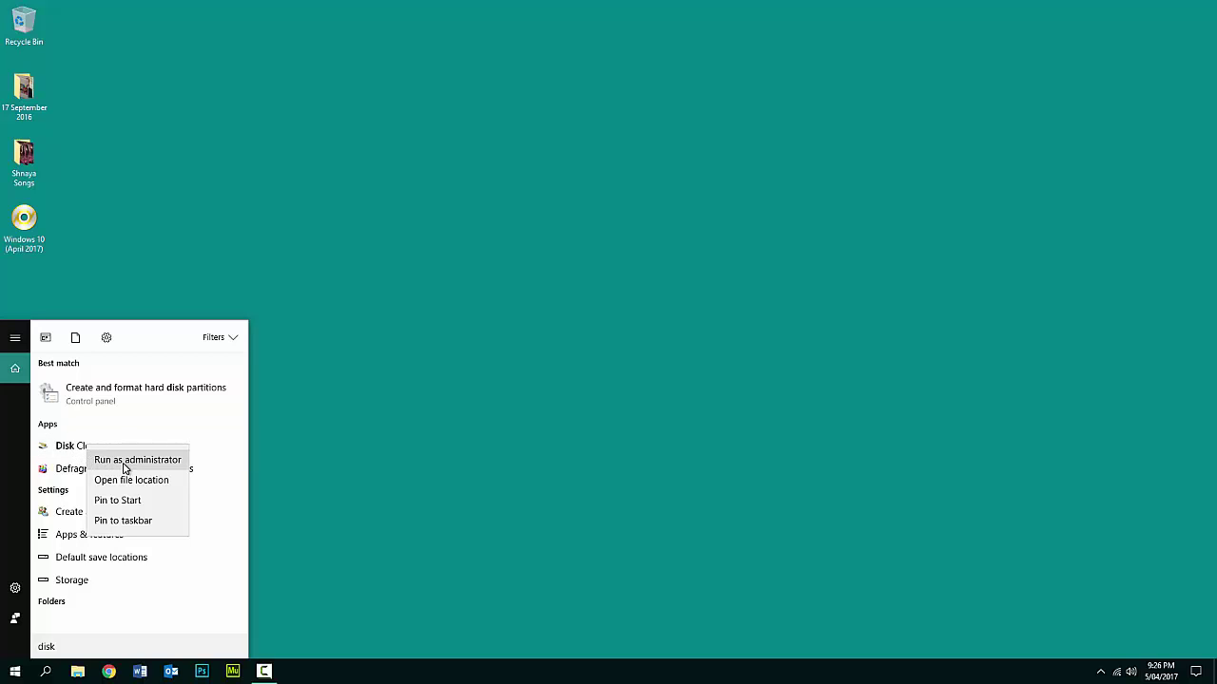
pyautogui.click(122, 462)
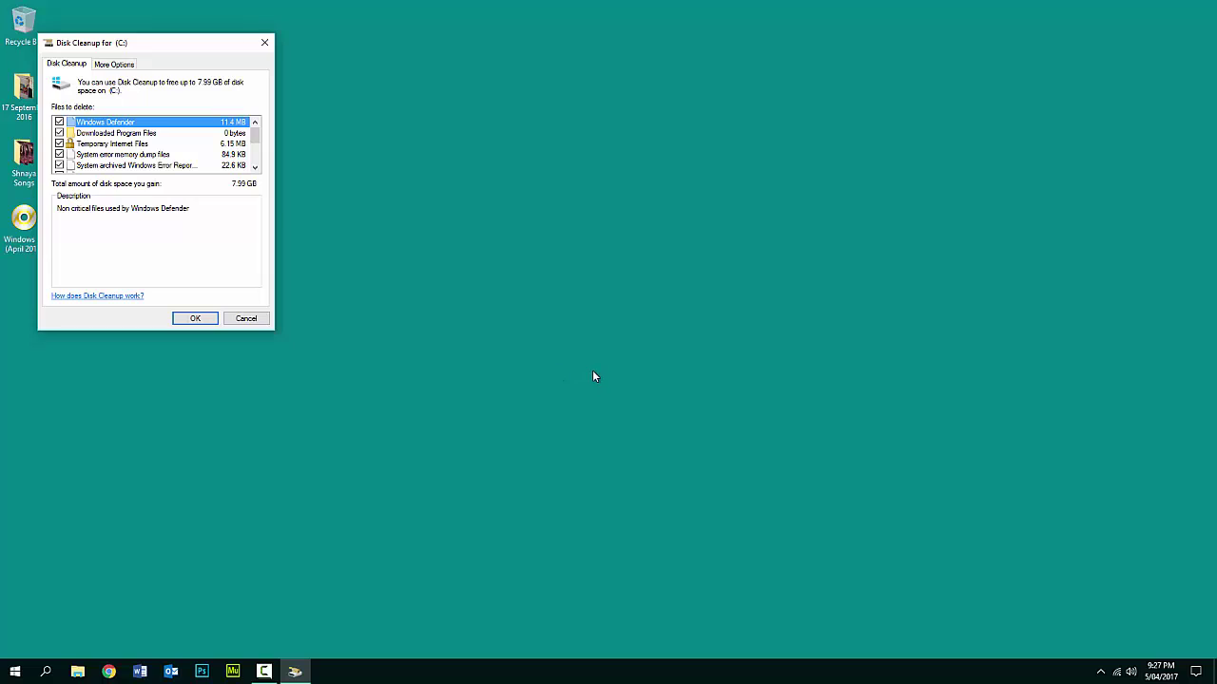
# - Centre the Disk Cleanup window and read the 7.96 GB Temporary files description, keeping all categories ticked
pyautogui.moveTo(176, 55); pyautogui.dragTo(548, 73)
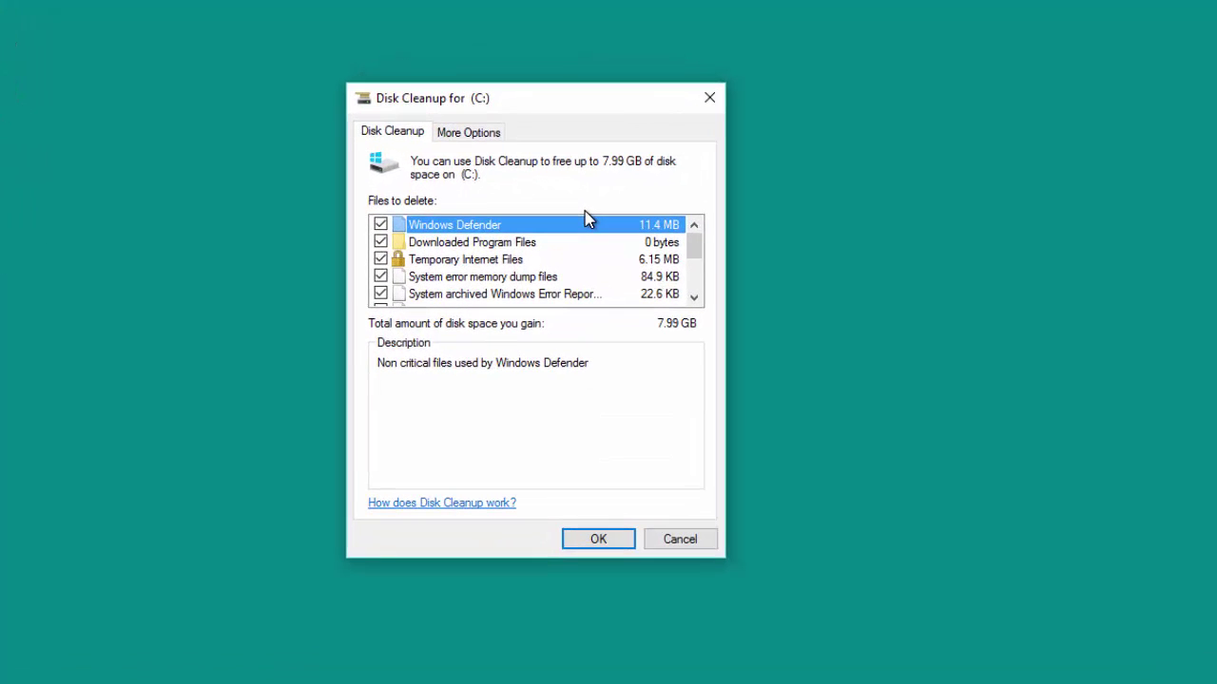
pyautogui.moveTo(599, 106); pyautogui.dragTo(656, 162)
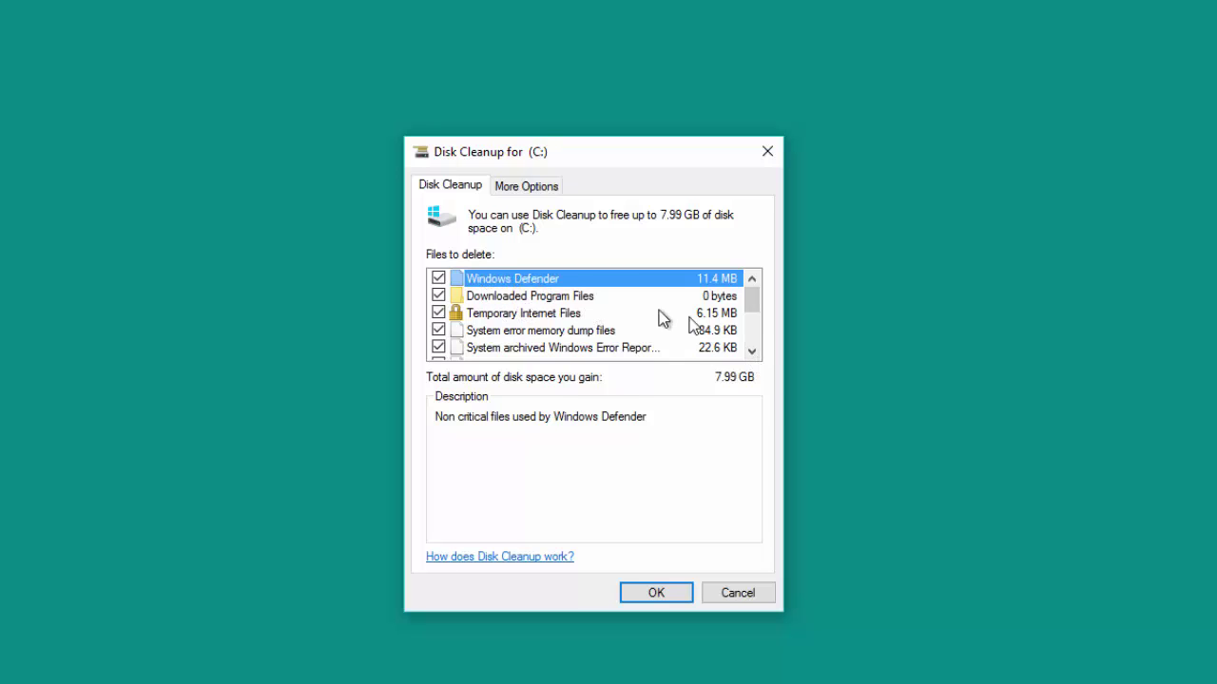
pyautogui.click(751, 352)
pyautogui.click(751, 352)
pyautogui.click(750, 352)
pyautogui.click(750, 352)
pyautogui.click(750, 351)
pyautogui.click(749, 352)
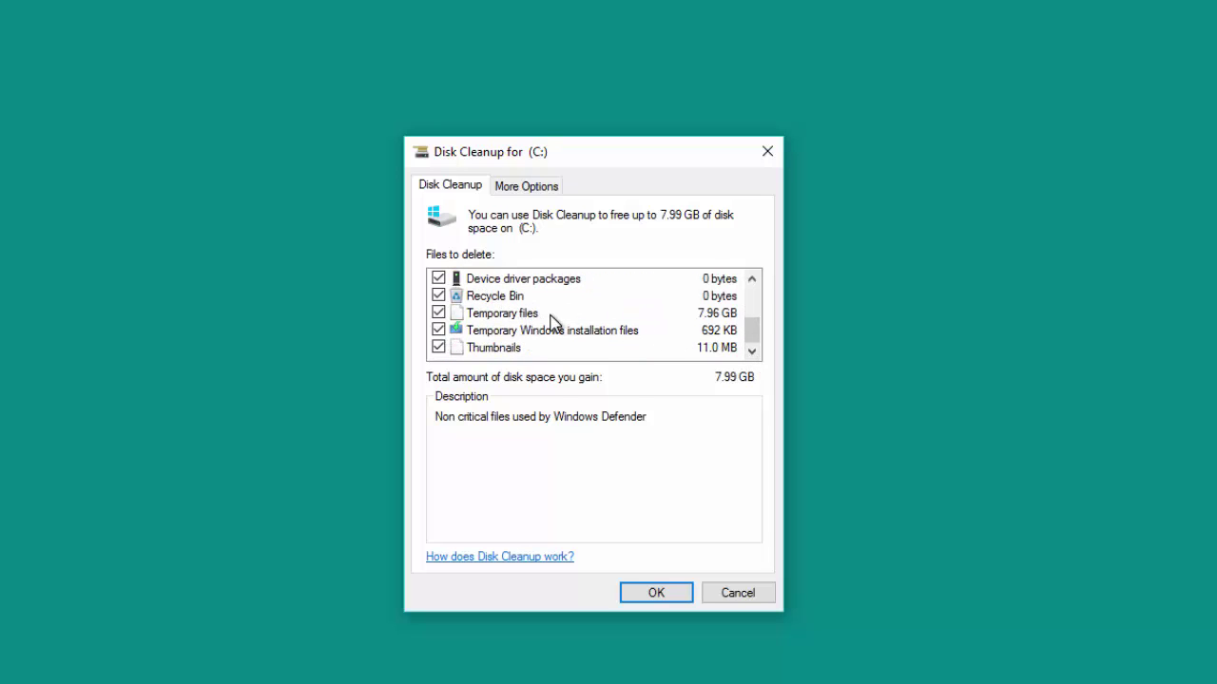
pyautogui.click(631, 316)
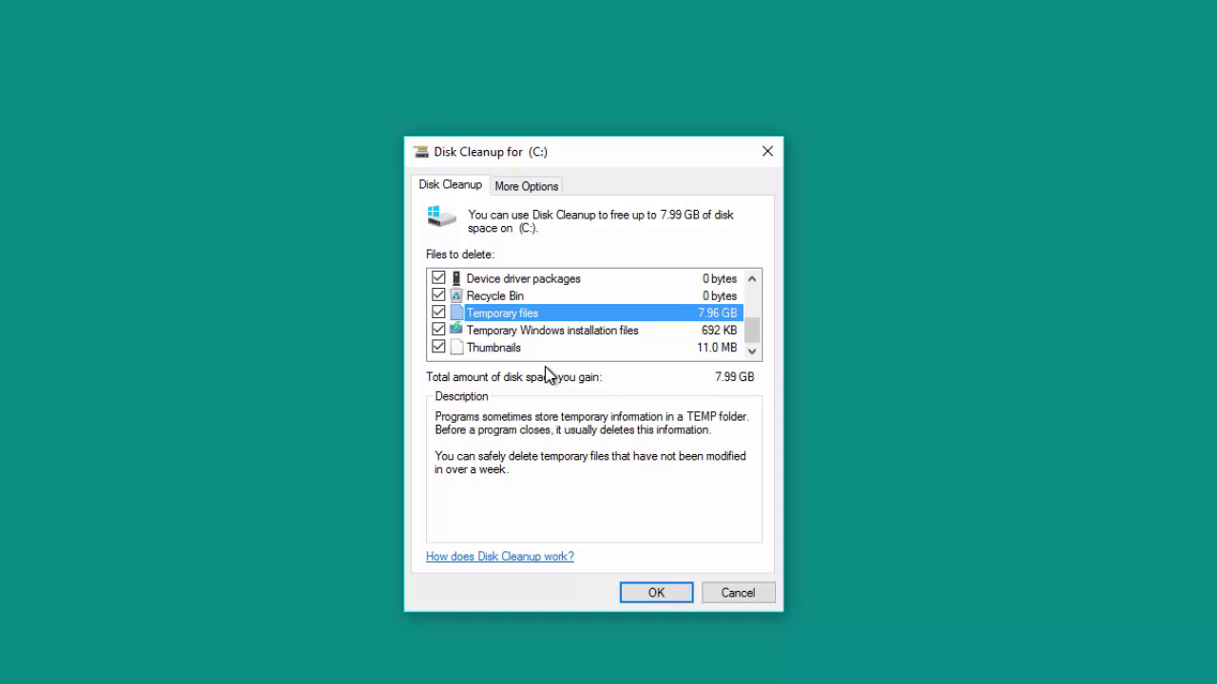
pyautogui.moveTo(768, 340)
pyautogui.mouseDown()
pyautogui.moveTo(758, 313)
pyautogui.moveTo(758, 348)
pyautogui.moveTo(760, 304)
pyautogui.moveTo(757, 339)
pyautogui.mouseUp()
# - Confirm with OK and Delete Files to permanently remove the ticked junk files
pyautogui.click(654, 594)
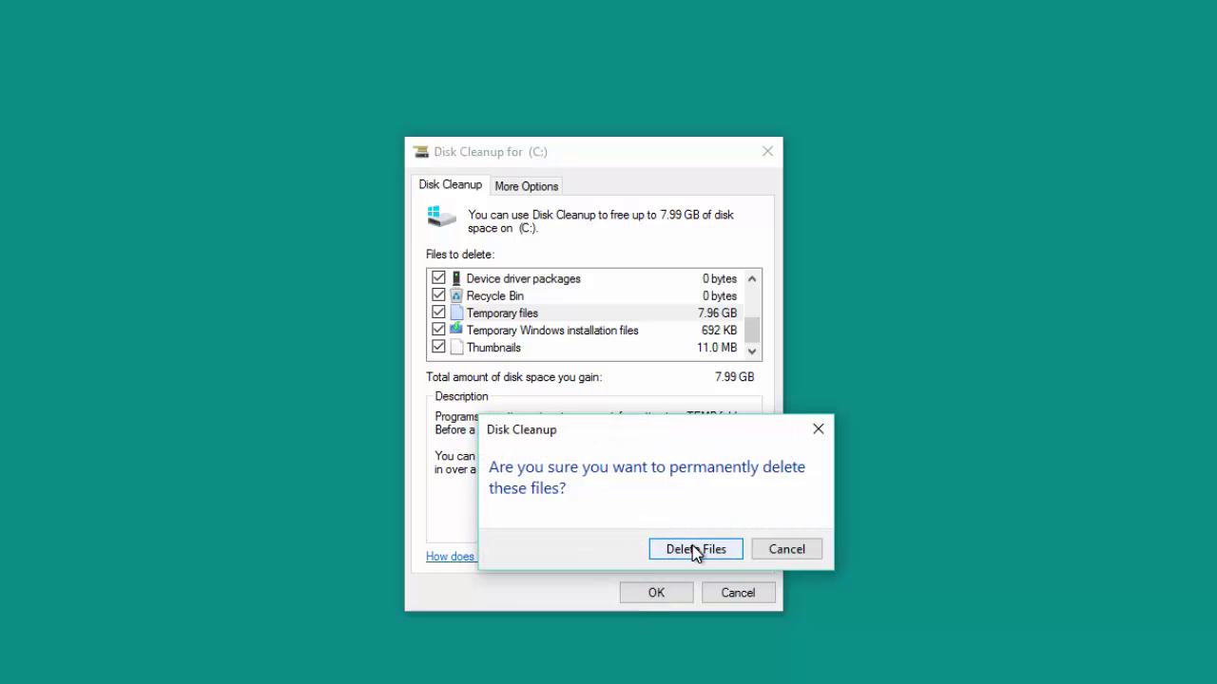
pyautogui.click(695, 551)
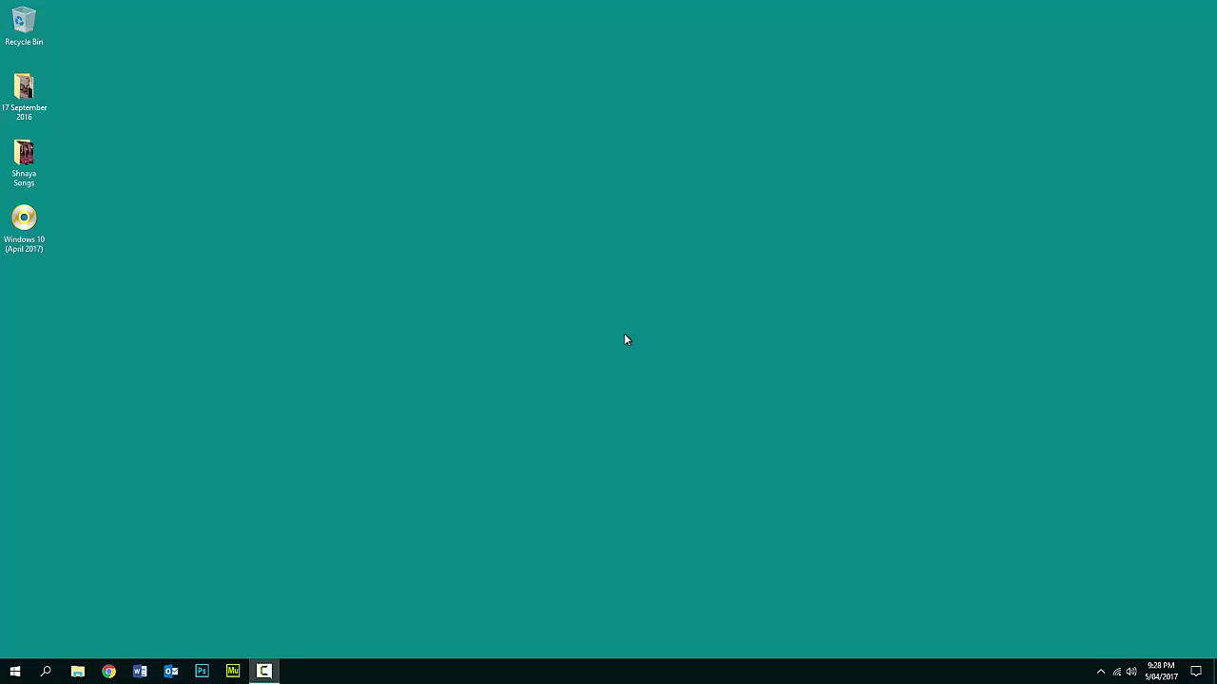
# - Open File Explorer maximized, browse This PC, then close the window
pyautogui.click(71, 676)
pyautogui.click(669, 41)
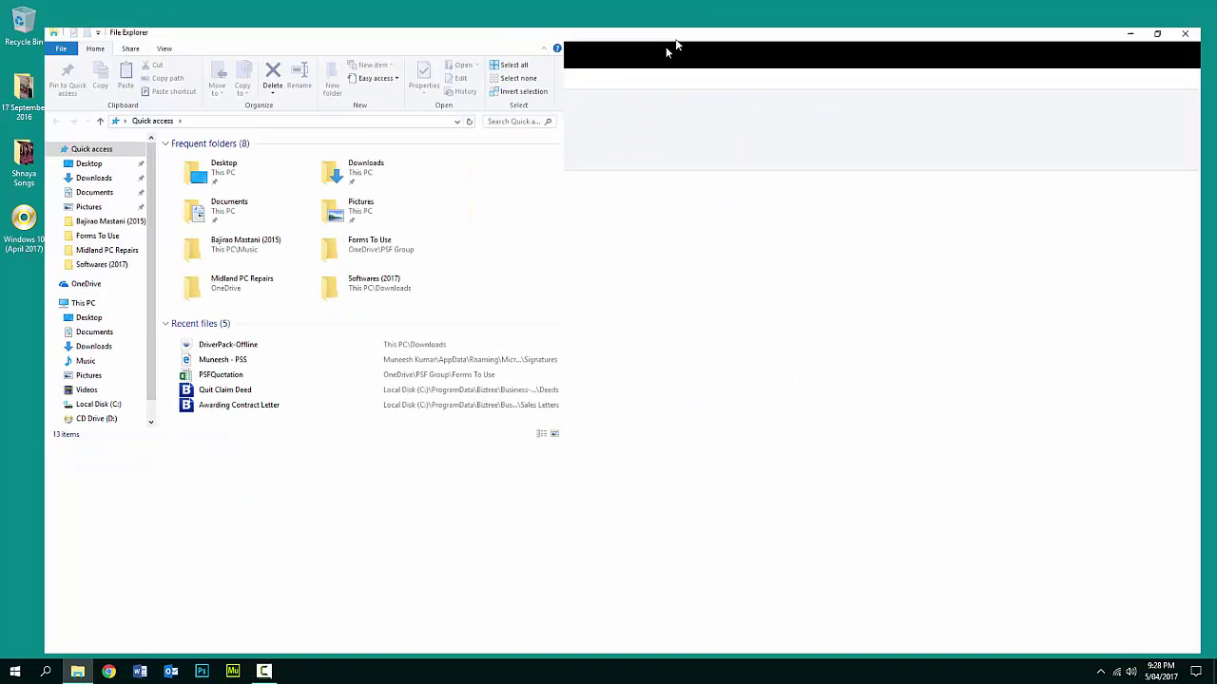
pyautogui.click(43, 290)
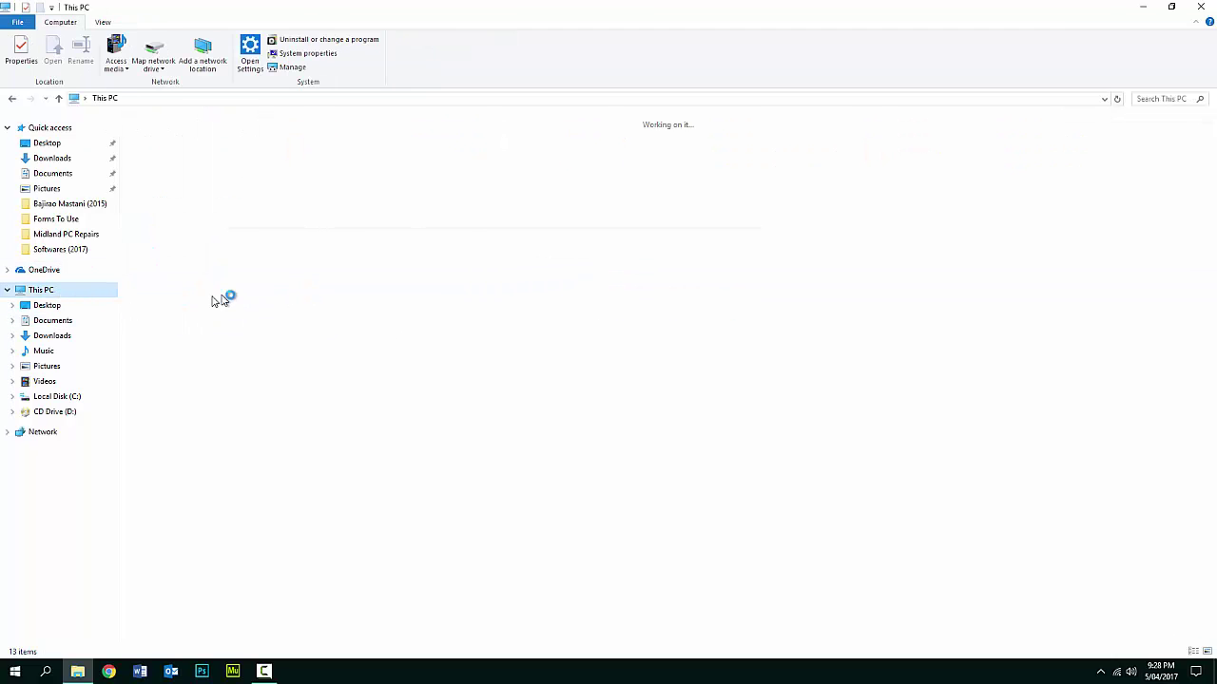
pyautogui.click(215, 291)
pyautogui.click(1200, 7)
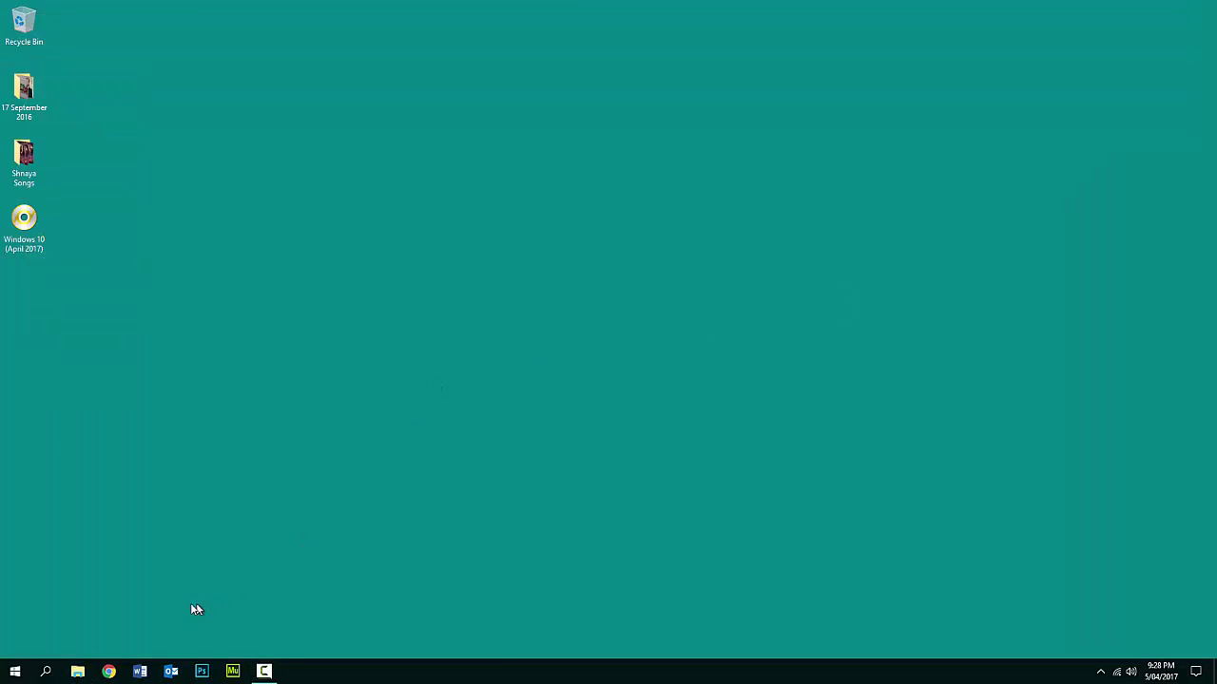
# - Reopen File Explorer at Quick access from the taskbar
pyautogui.click(48, 672)
pyautogui.click(410, 556)
pyautogui.click(78, 673)
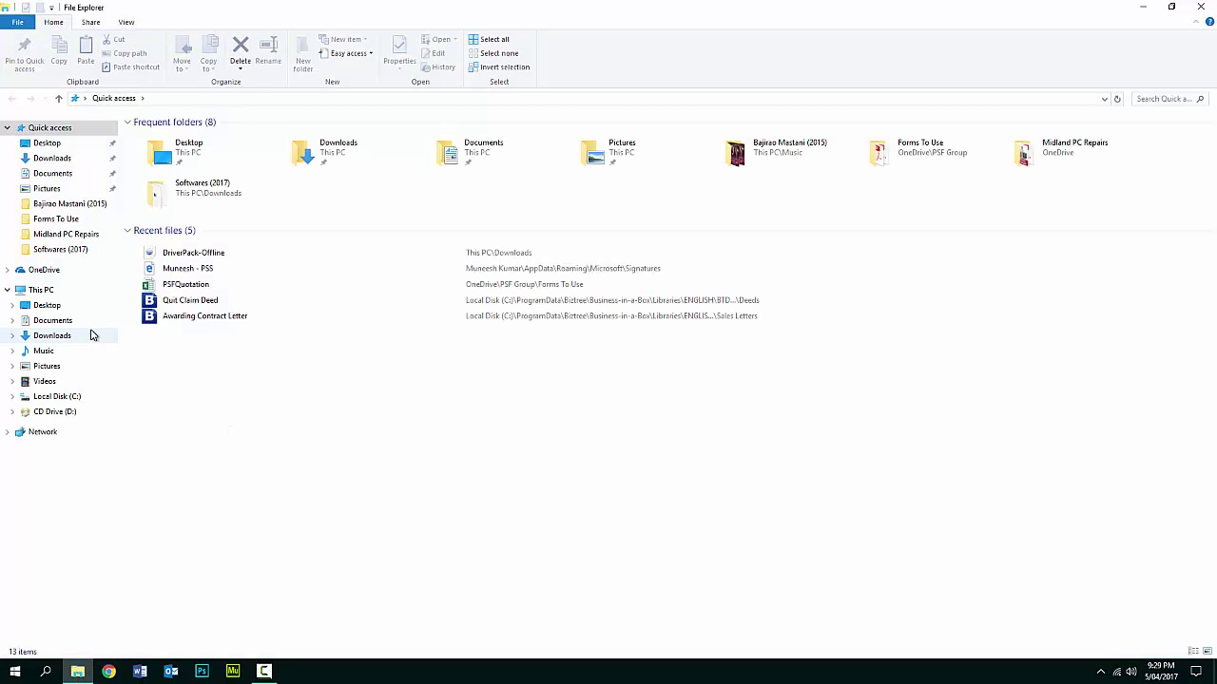
# - Open Local Disk (C:) Properties from This PC and start its Disk Cleanup
pyautogui.rightClick(43, 293)
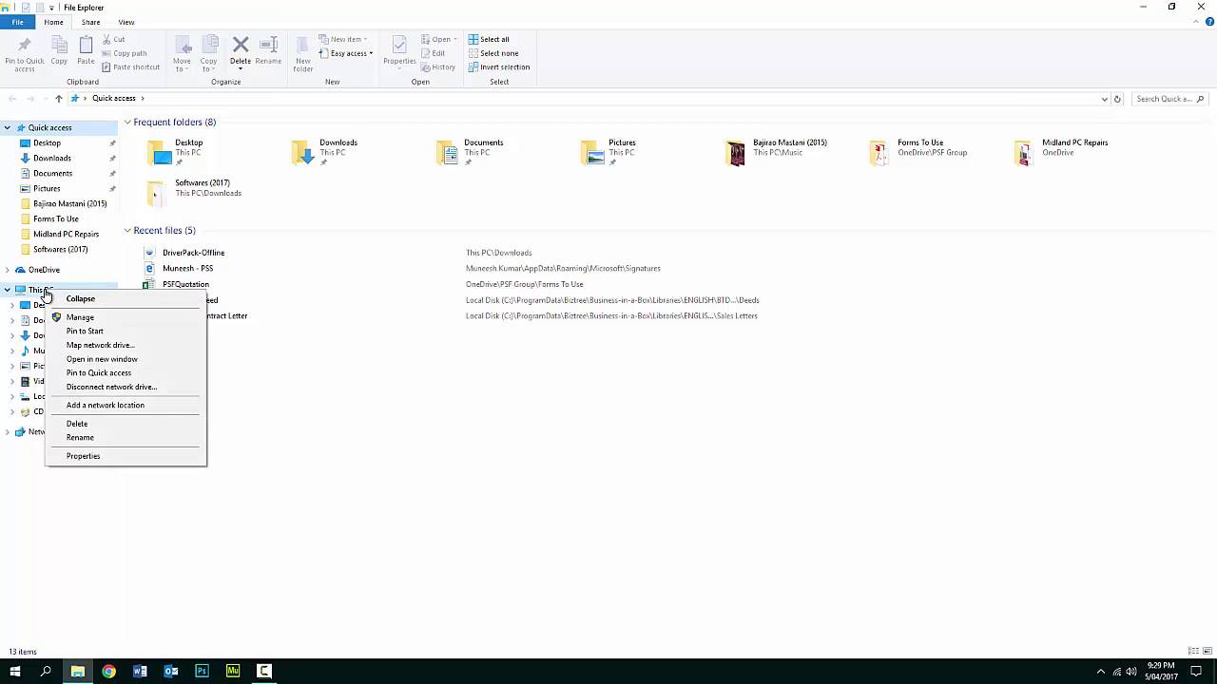
pyautogui.click(43, 294)
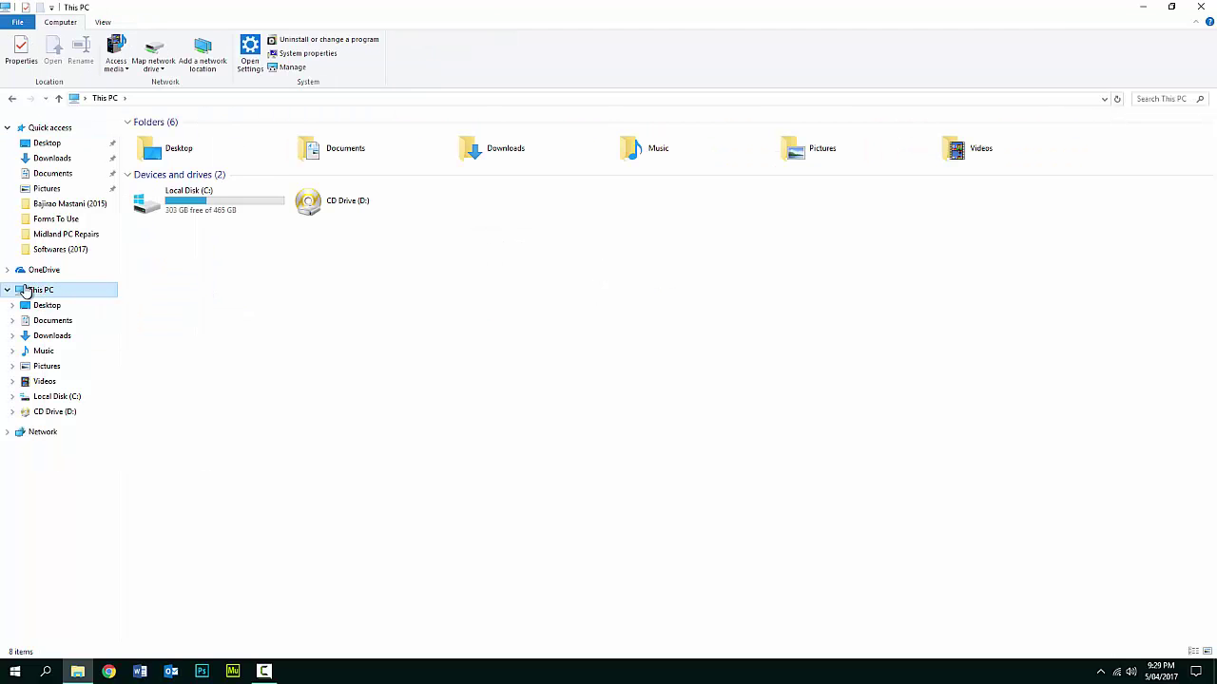
pyautogui.click(194, 206)
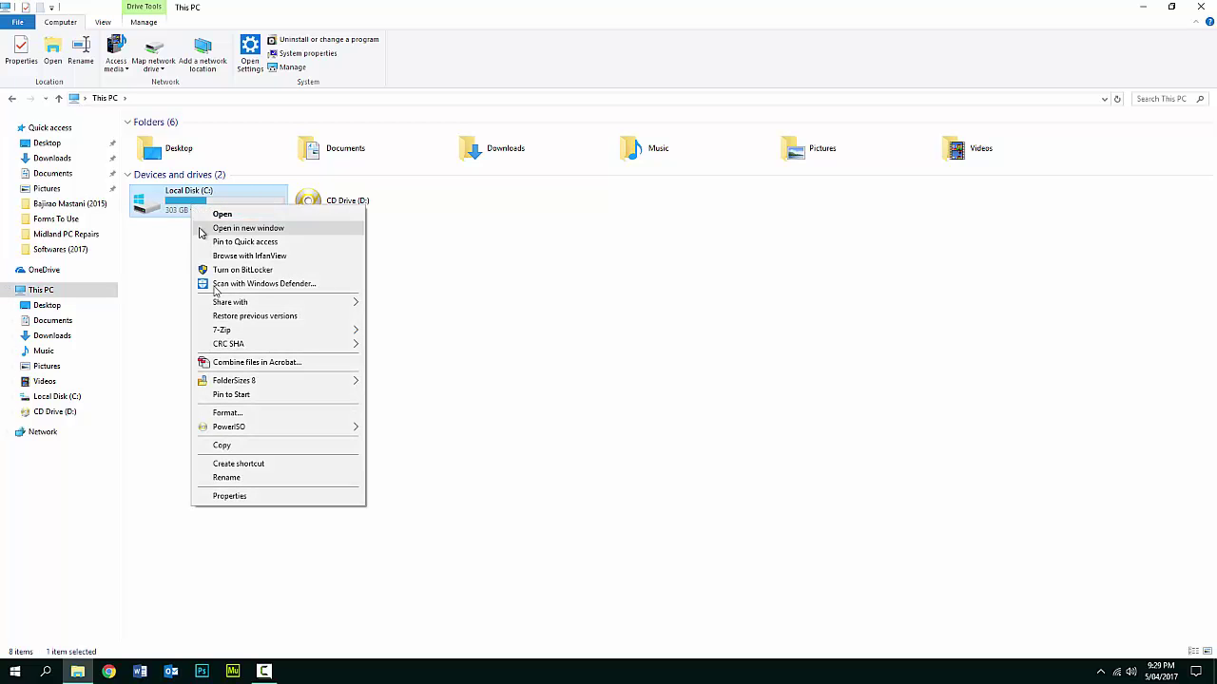
pyautogui.click(229, 495)
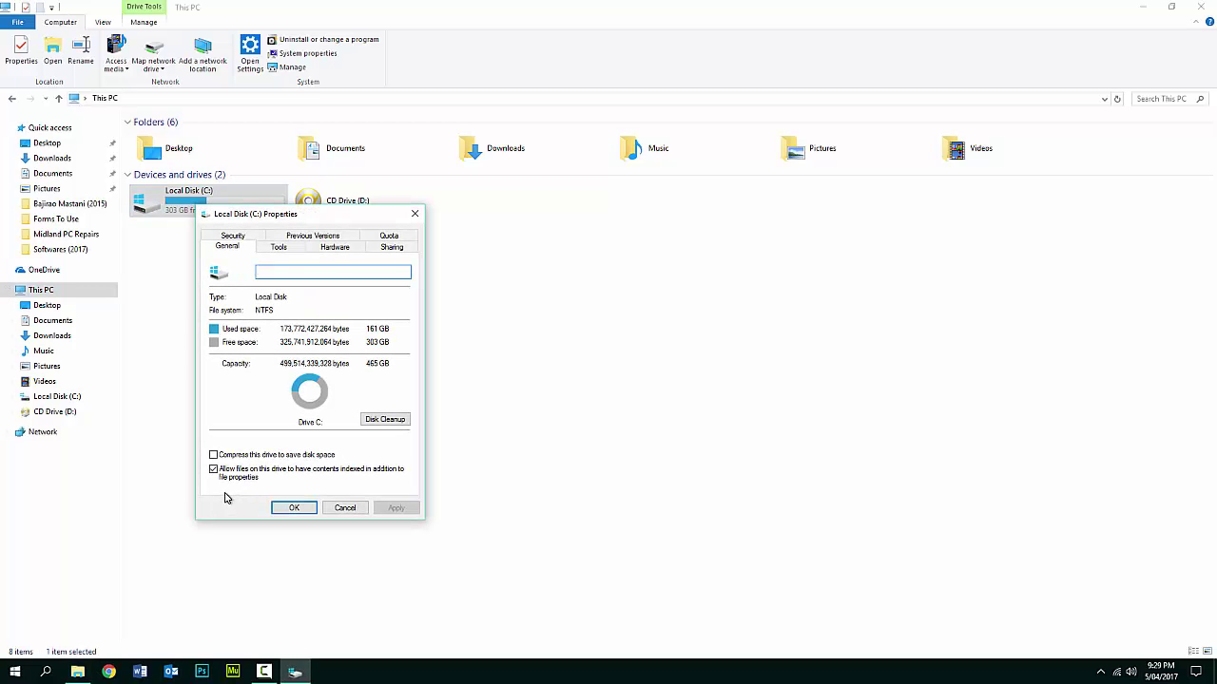
pyautogui.click(385, 420)
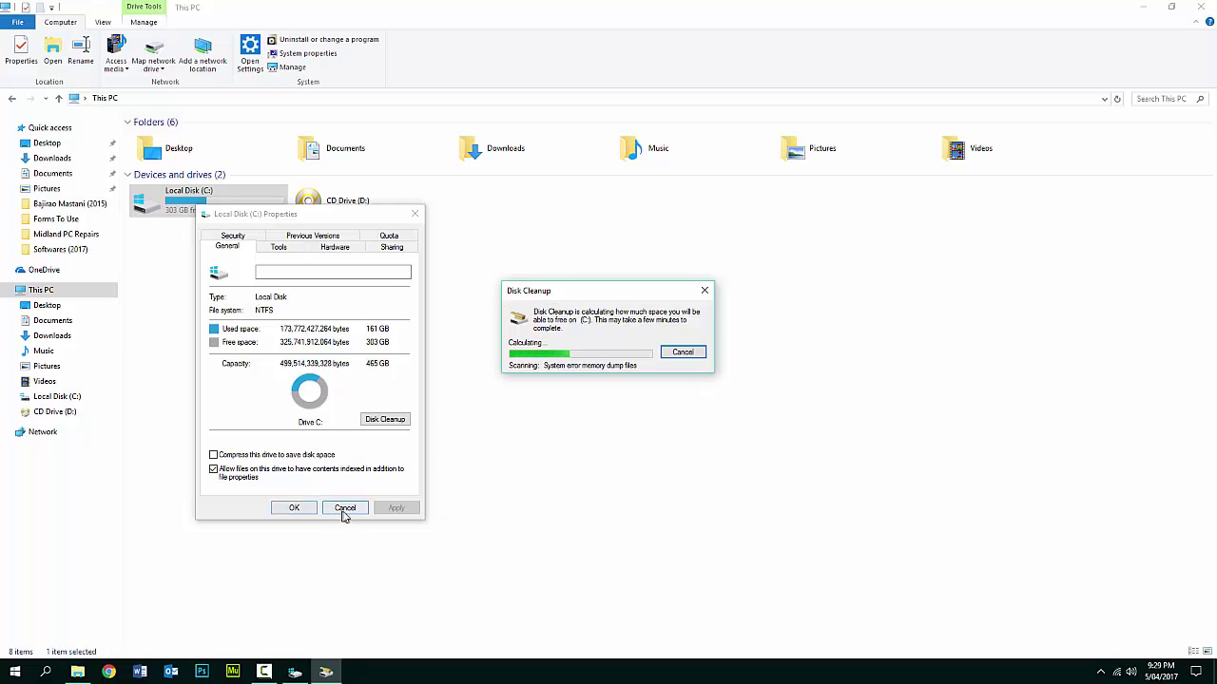
# - Cancel the drive C: properties and Disk Cleanup scan, then close File Explorer
pyautogui.click(344, 510)
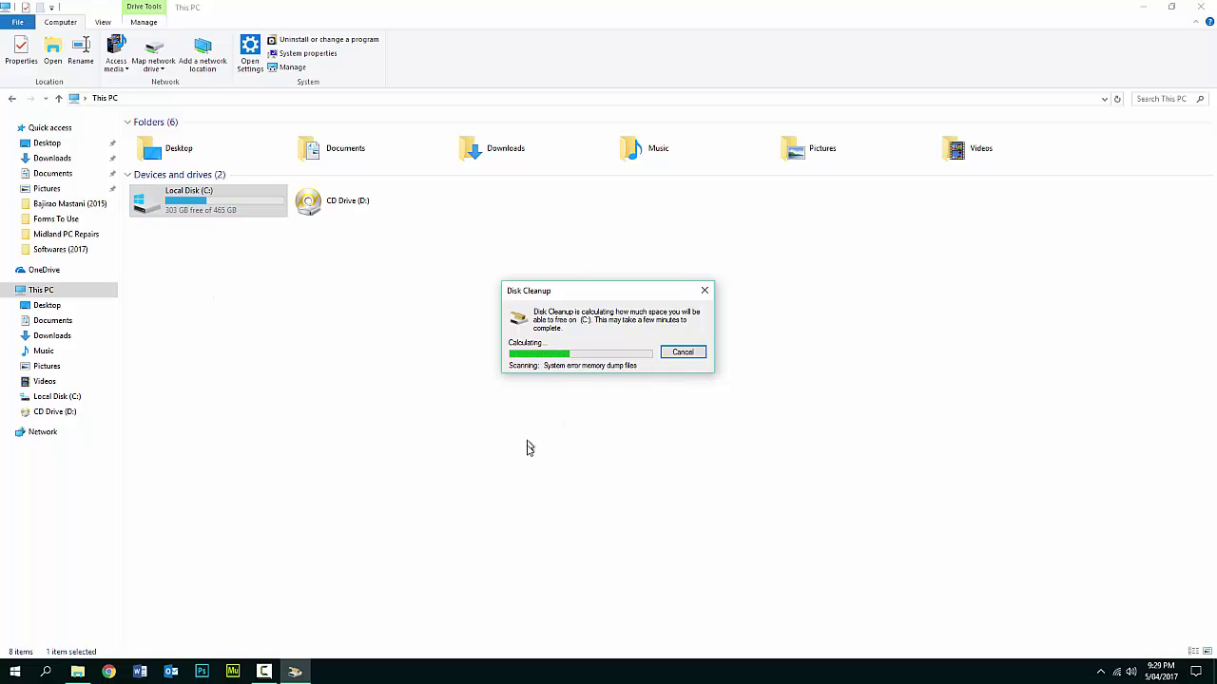
pyautogui.moveTo(608, 291); pyautogui.dragTo(616, 290)
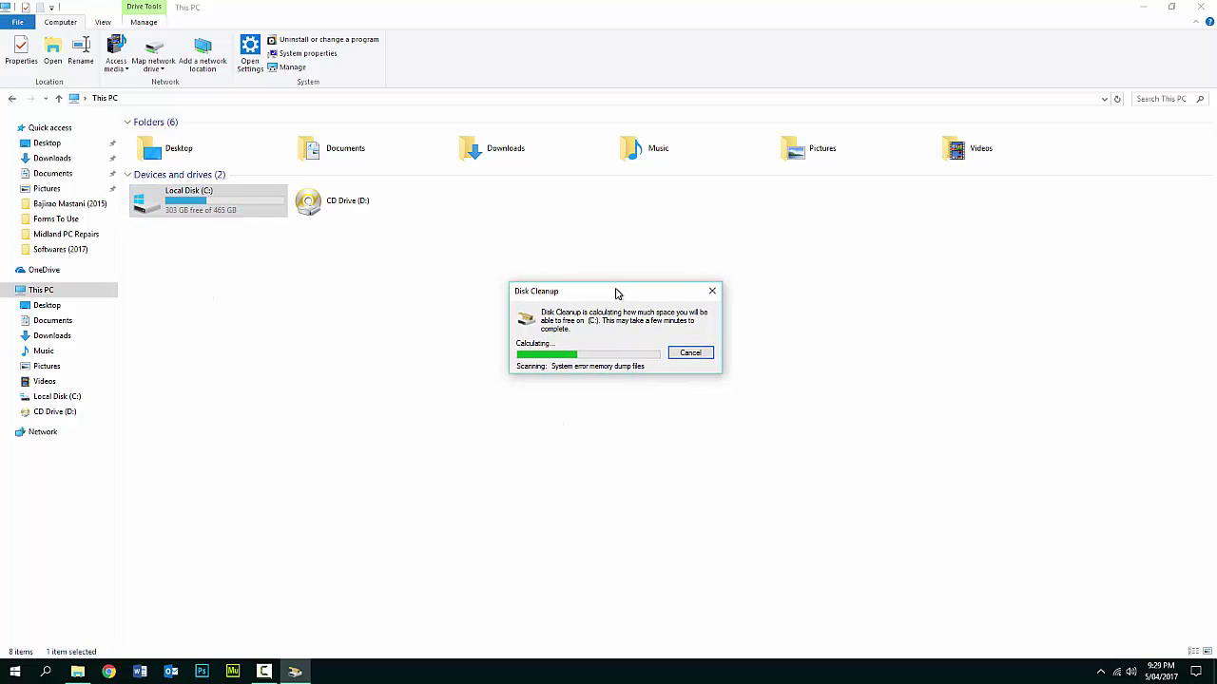
pyautogui.click(707, 355)
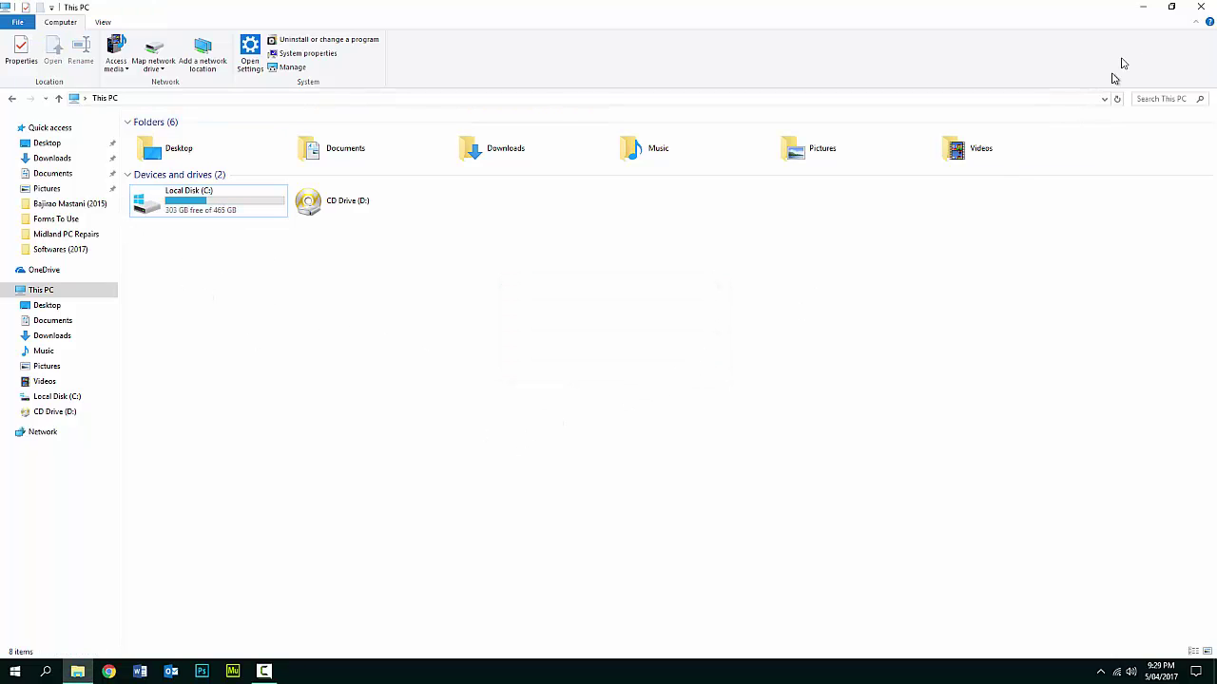
pyautogui.click(1198, 9)
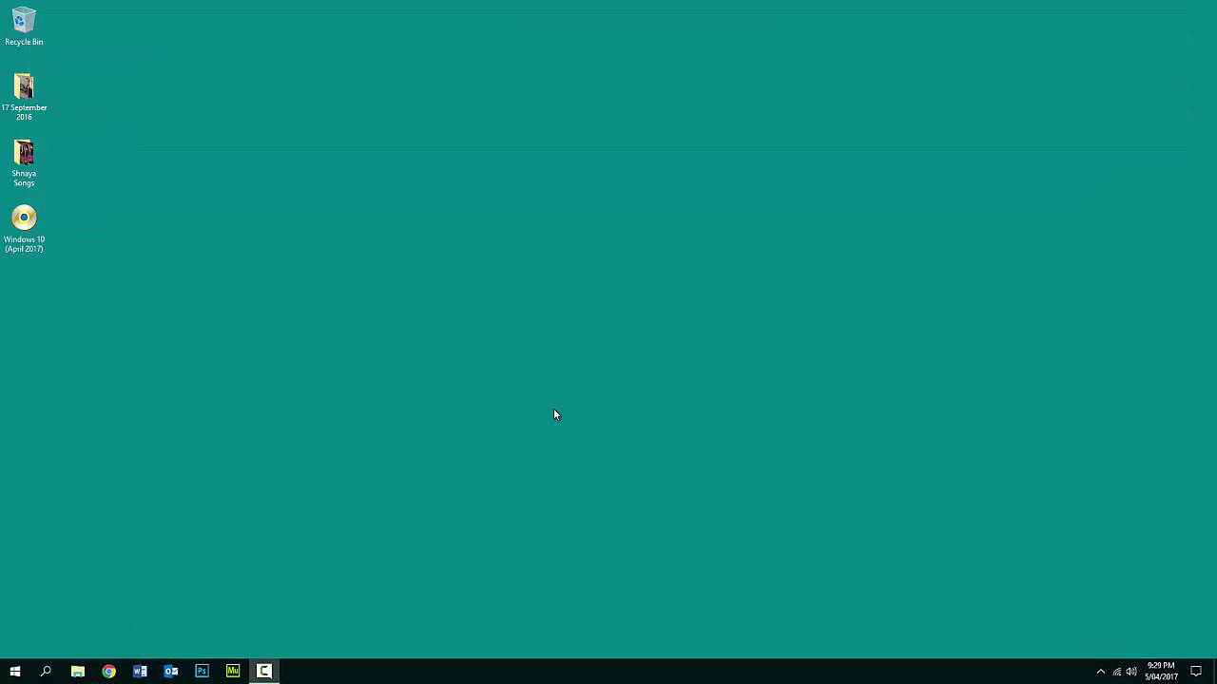